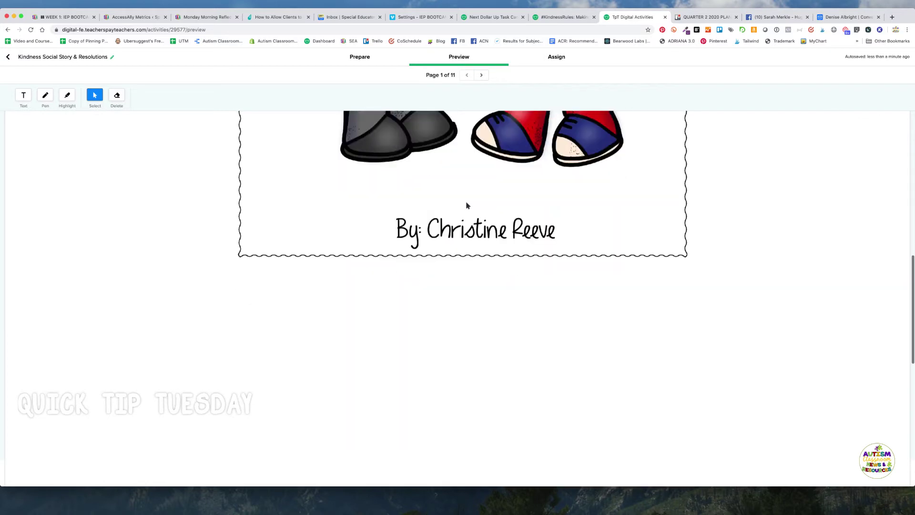
- Page through the Kindness Social Story & Resolutions student preview and stop on page 10
scroll(464, 174, "down", 5)
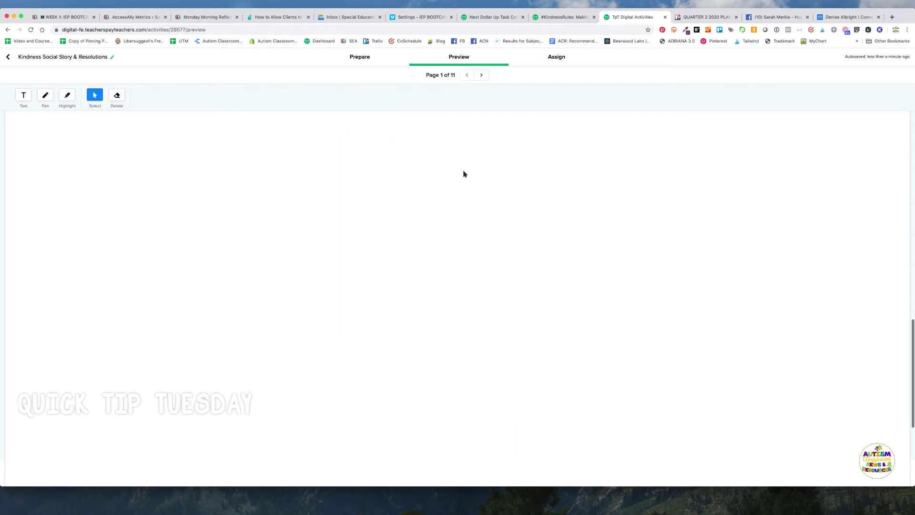
scroll(464, 174, "up", 15)
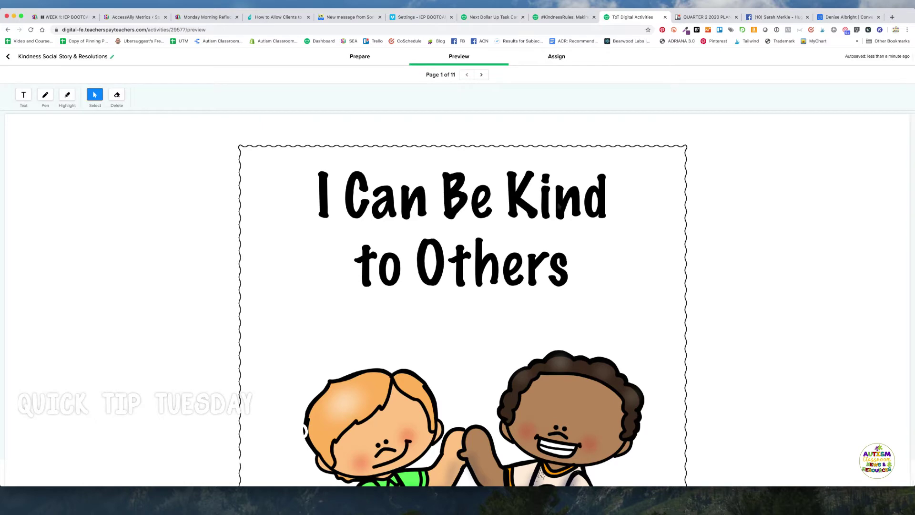
left_click(482, 75)
left_click(482, 75)
left_click(482, 75)
left_click(483, 76)
left_click(483, 76)
left_click(482, 76)
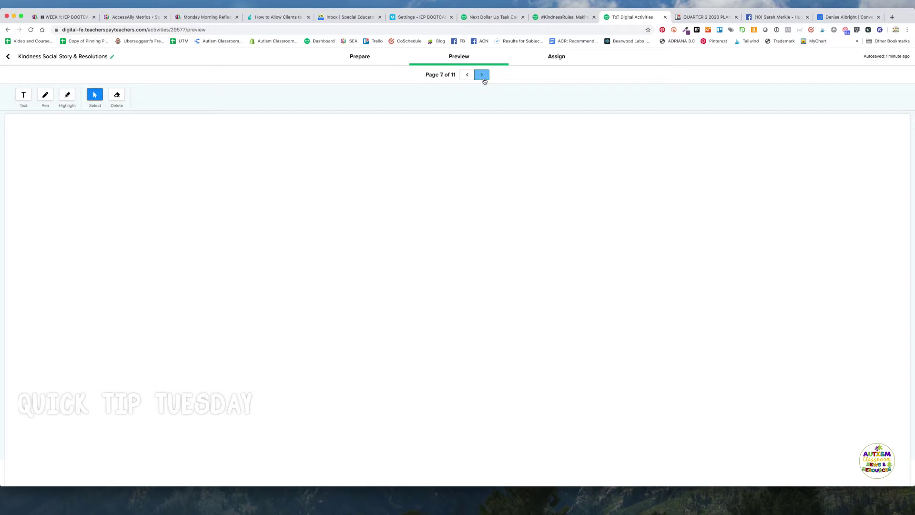
left_click(483, 76)
left_click(482, 76)
left_click(482, 76)
left_click(482, 76)
left_click(470, 77)
- Fill the answer box below "I will try to" with "Hold the door open for the person behind me"
scroll(457, 331, "down", 5)
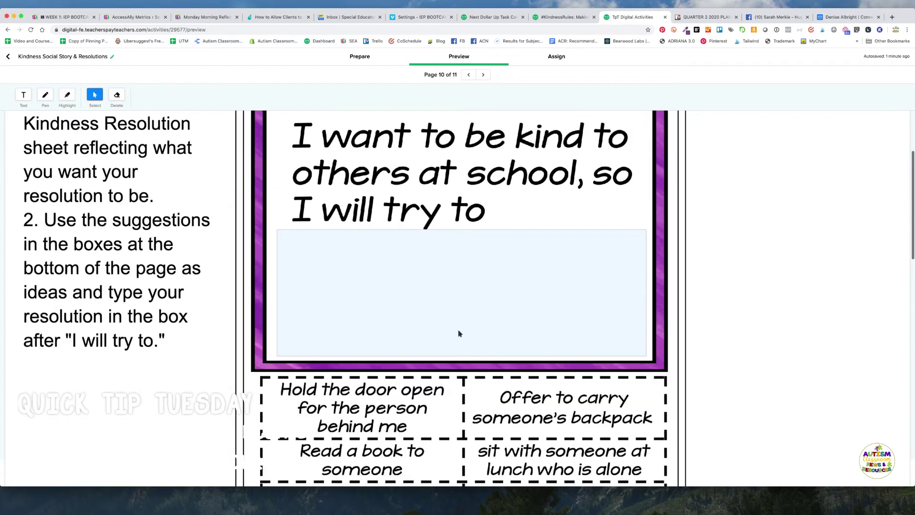
left_click(415, 250)
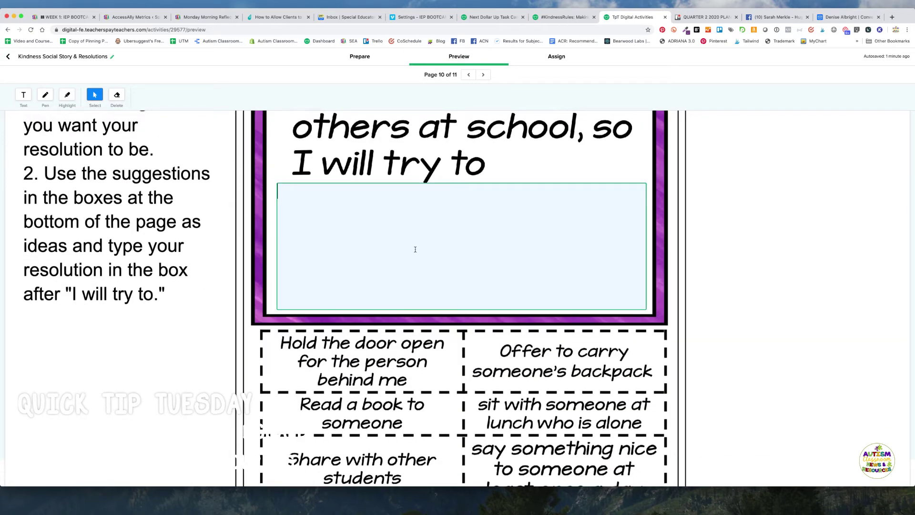
type("Hold the door open for the person beh")
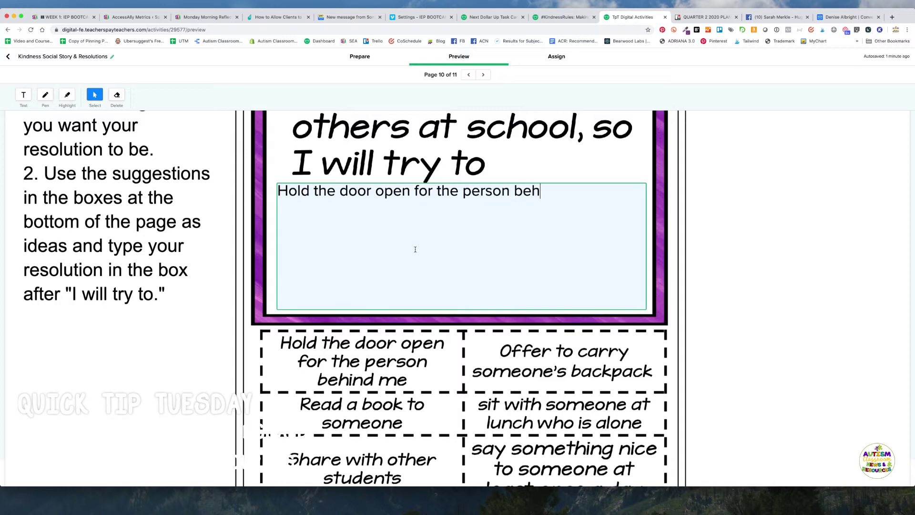
type("ind me")
- Delete the whole sentence from the answer box on the My Kindness Resolution page
scroll(556, 397, "up", 5)
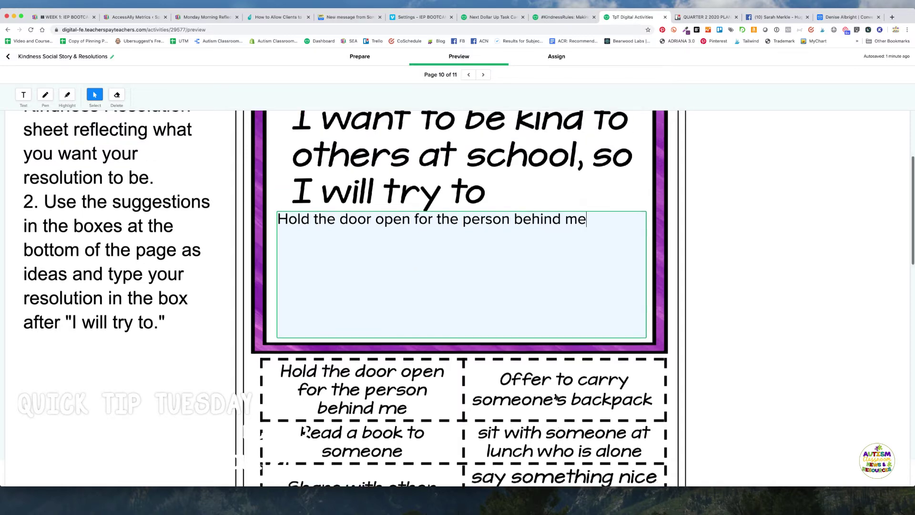
left_click(411, 376)
triple_click(409, 377)
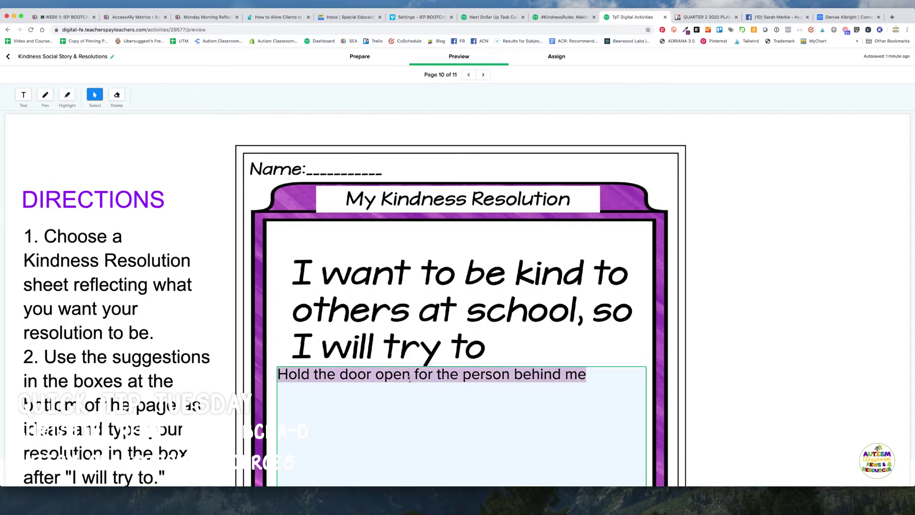
key("BackSpace")
- View the kindness activity's assignment options and return to the My Activities list
left_click(557, 57)
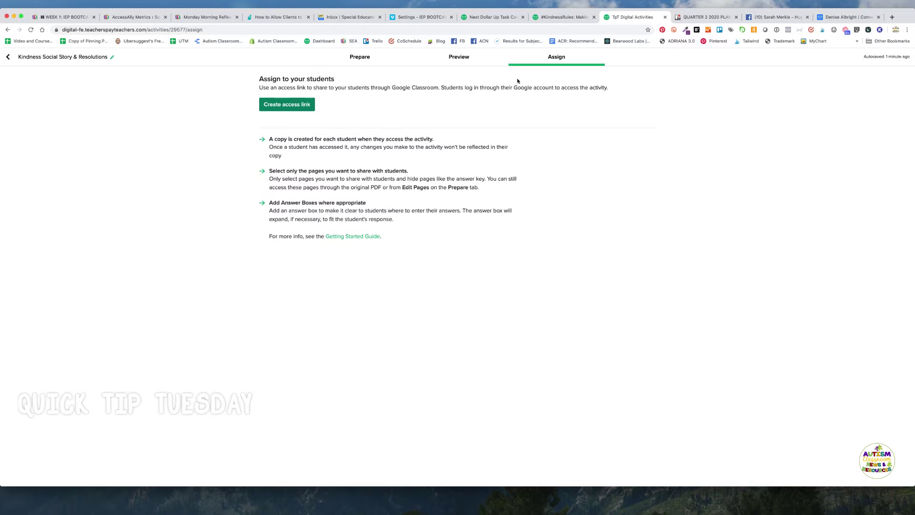
left_click(8, 57)
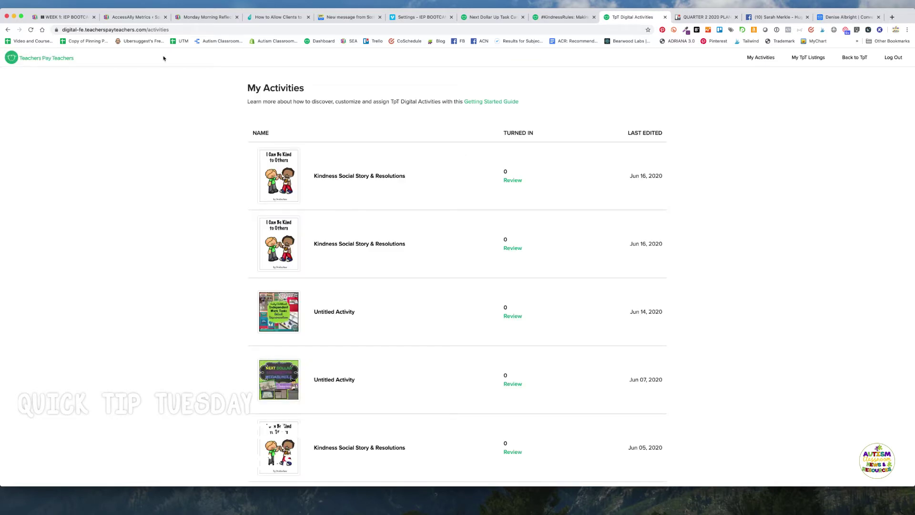
- Create a digital activity from the Next Dollar Up Task Cards: App Edition product
left_click(564, 17)
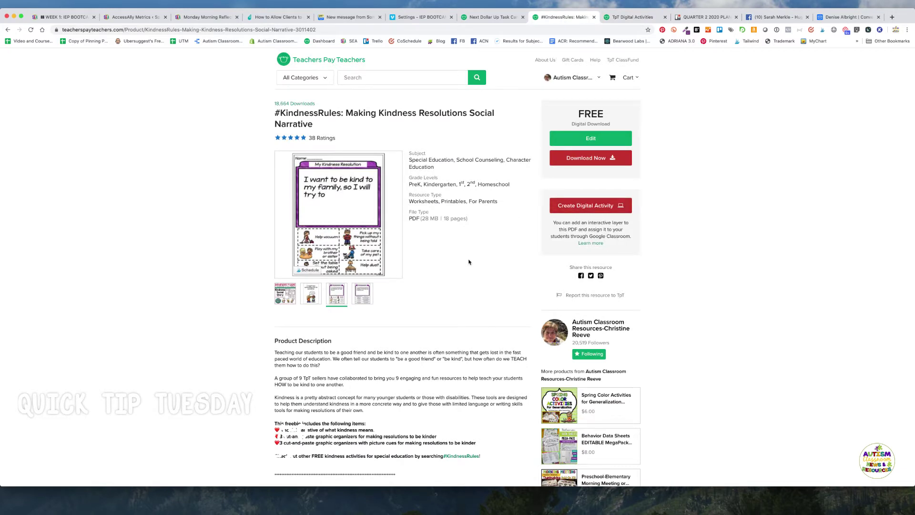
left_click(498, 21)
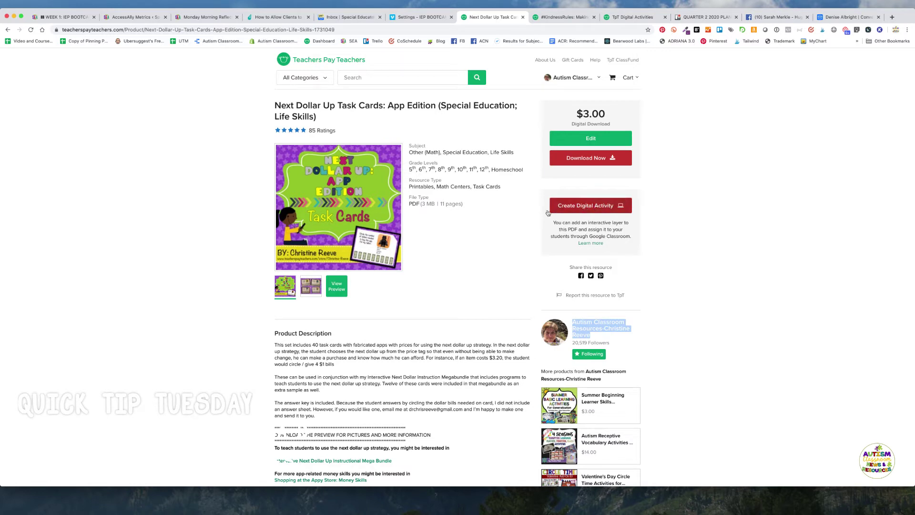
scroll(420, 252, "down", 2)
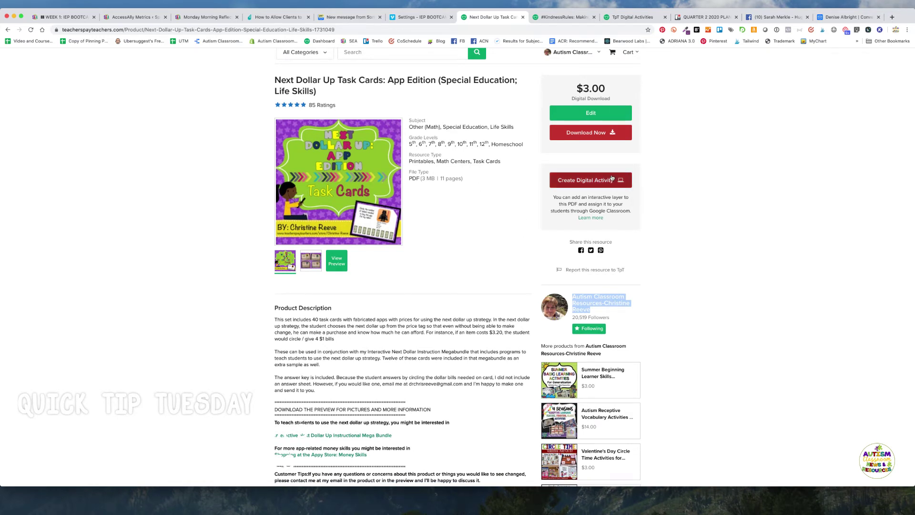
left_click(612, 179)
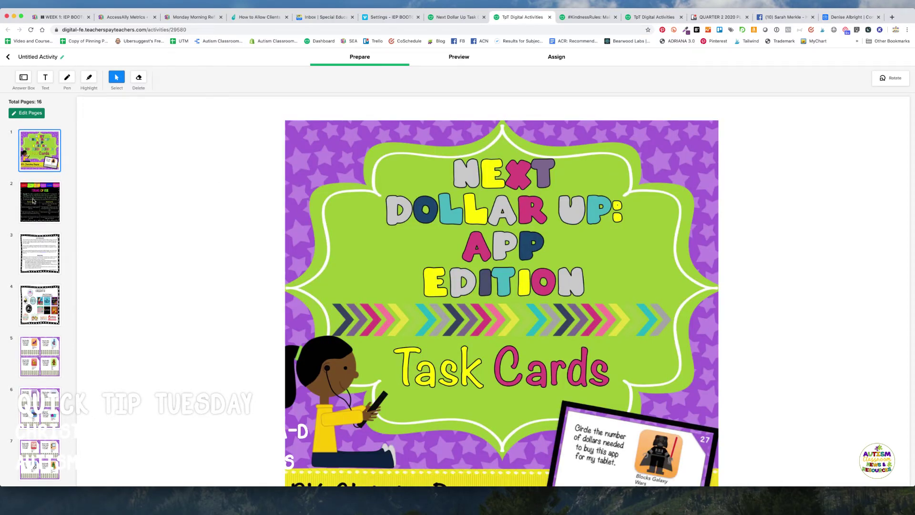
- Examine pages 2 through 5 of the new task card activity
left_click(53, 211)
left_click(51, 245)
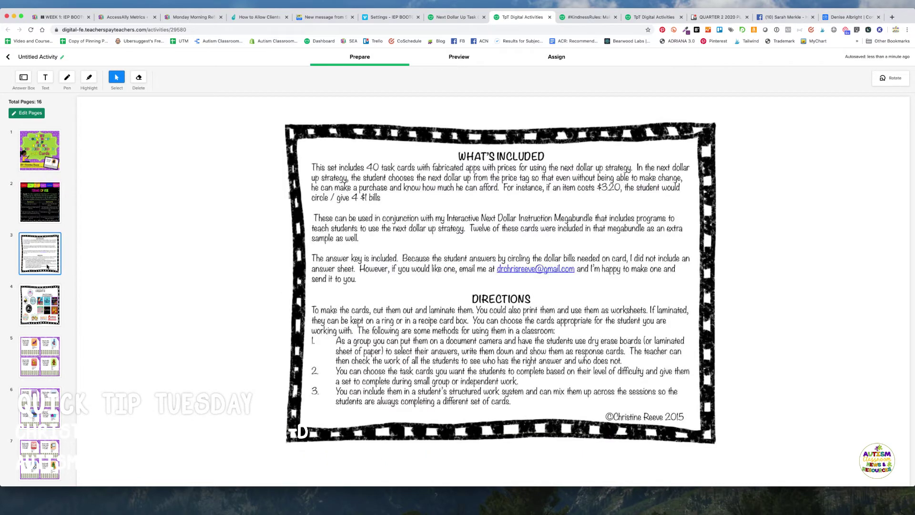
left_click(51, 295)
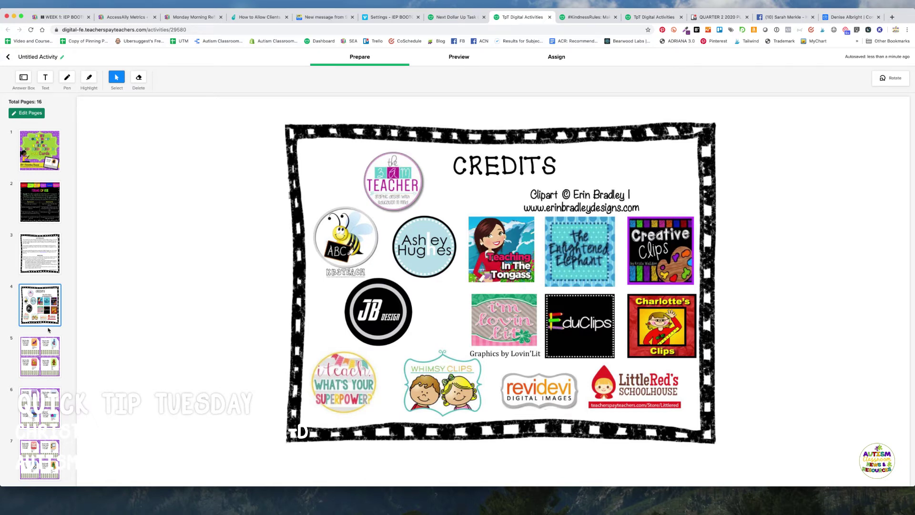
left_click(44, 361)
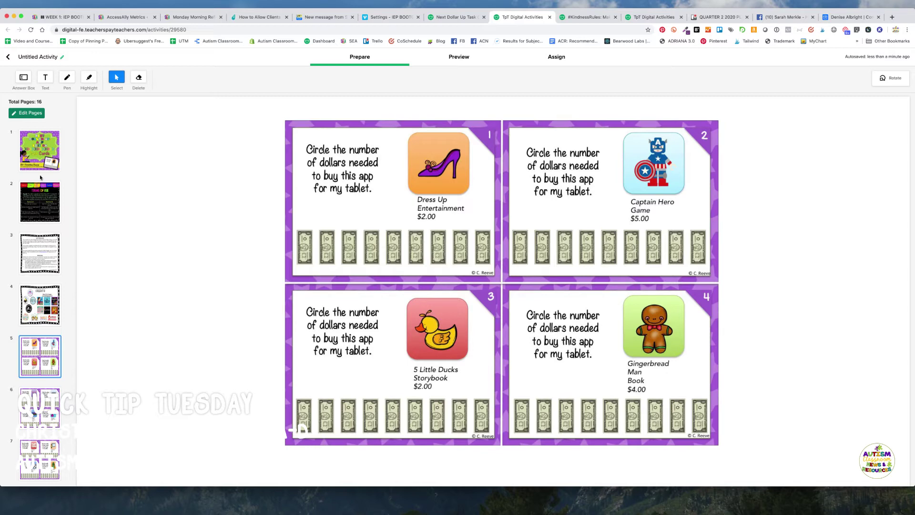
- Remove every page except the first two task card pages, 5 and 6, from the activity and save the changes
left_click(30, 114)
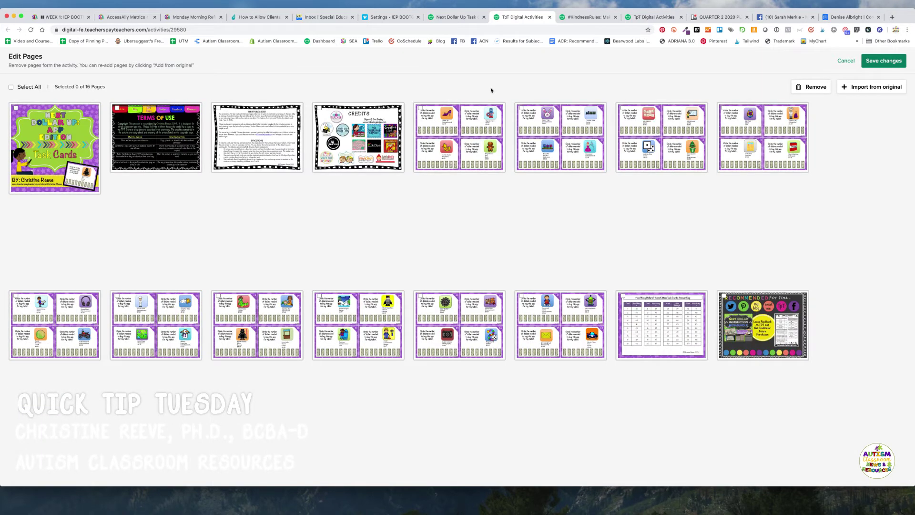
left_click(38, 154)
left_click(176, 127)
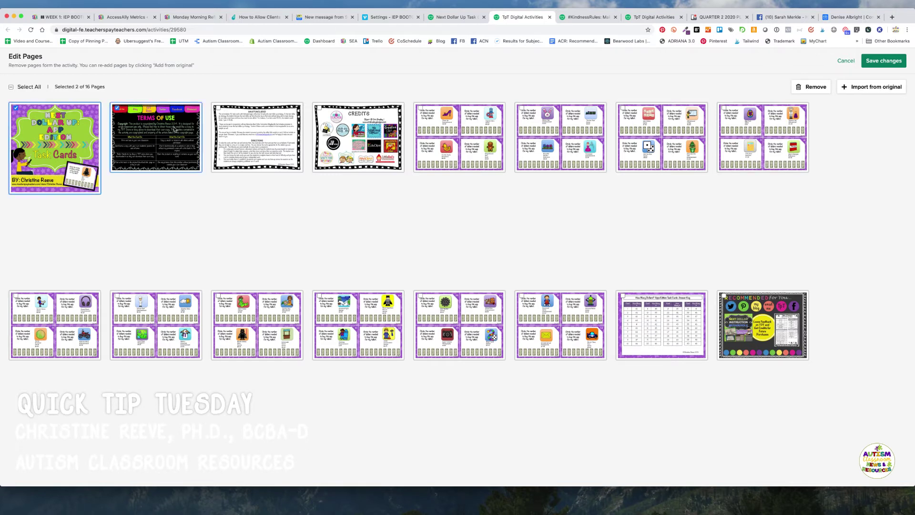
left_click(251, 127)
left_click(358, 120)
left_click(639, 344)
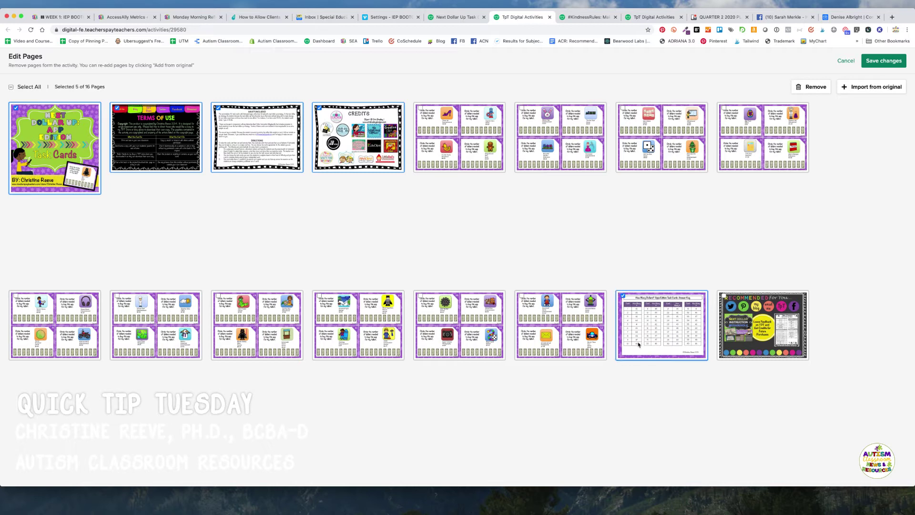
left_click(732, 344)
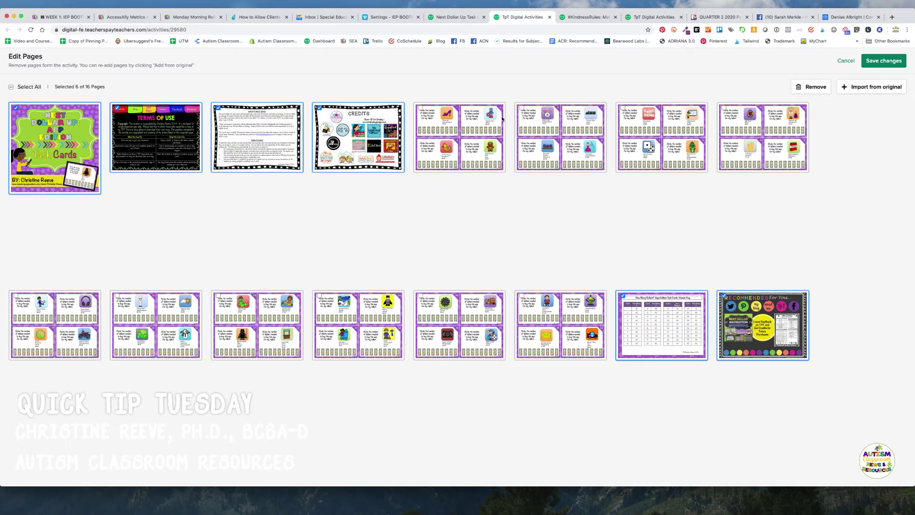
left_click(654, 137)
left_click(756, 138)
left_click(81, 339)
right_click(178, 312)
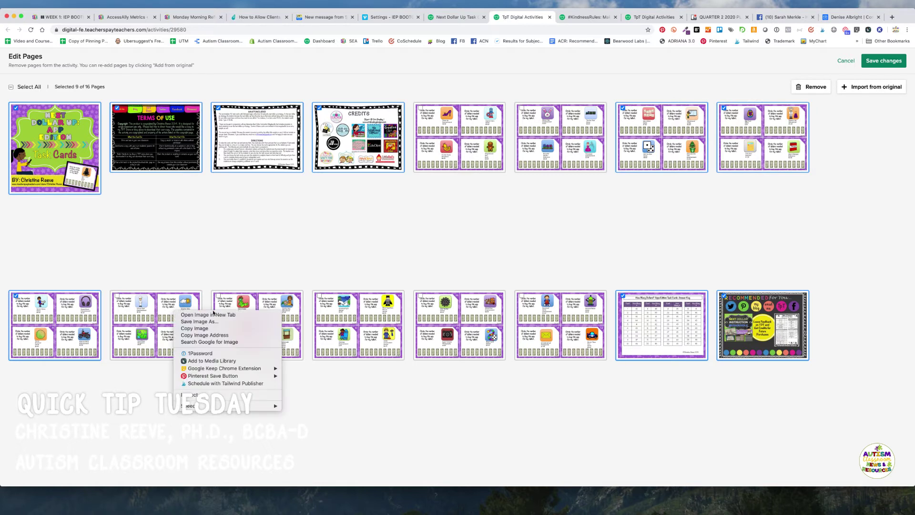
left_click(178, 312)
left_click(236, 301)
left_click(338, 300)
left_click(438, 298)
left_click(565, 295)
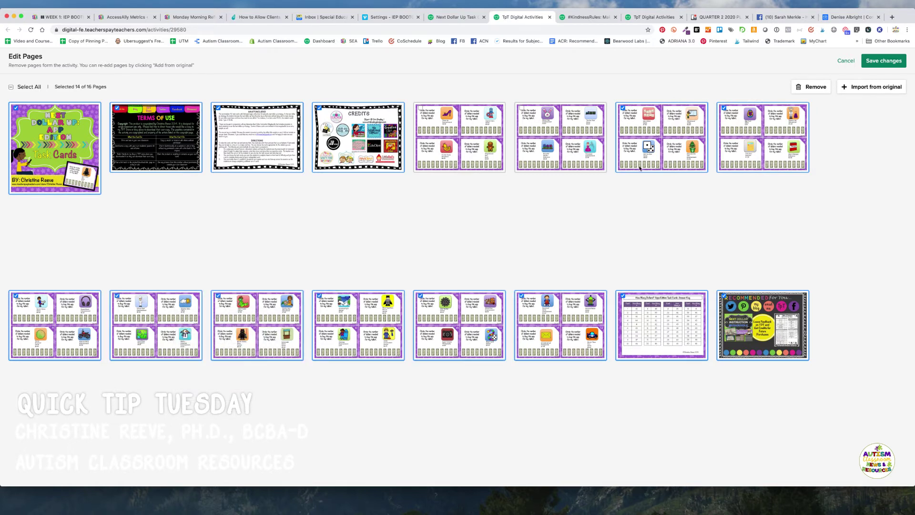
left_click(810, 85)
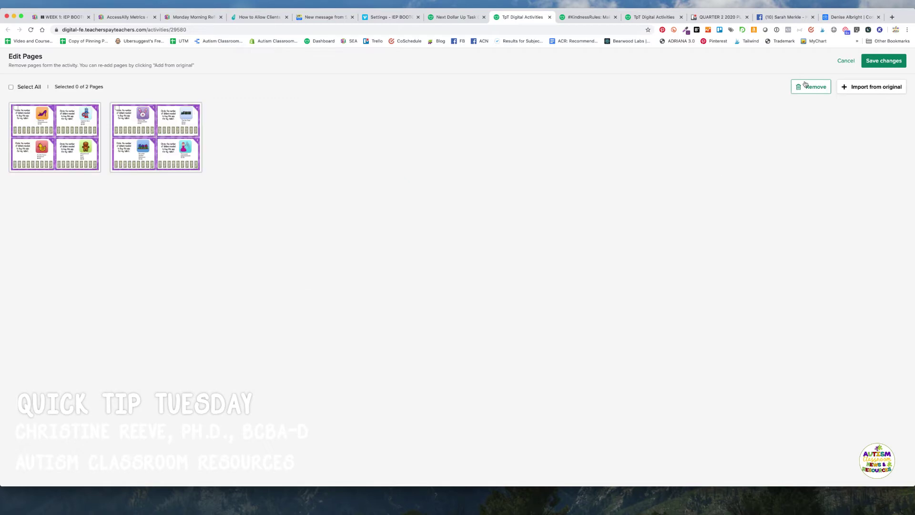
left_click(875, 63)
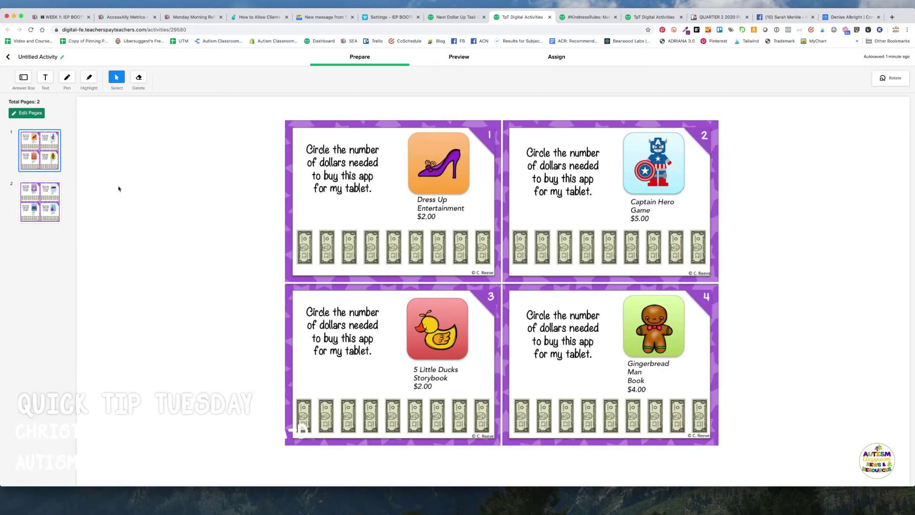
- Add the text "Circle the number of dollars to buy this app" in the blank area beside card 1 on the first page
left_click(45, 78)
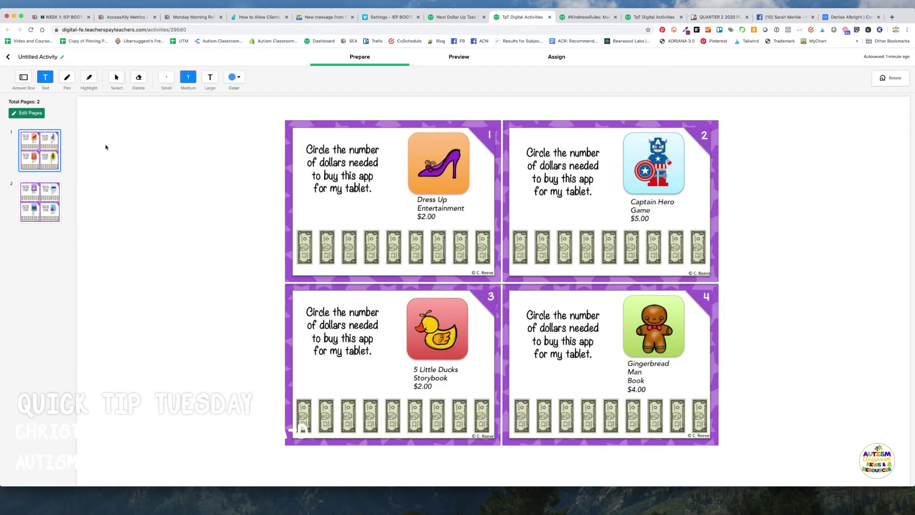
left_click(105, 148)
type("Circle ")
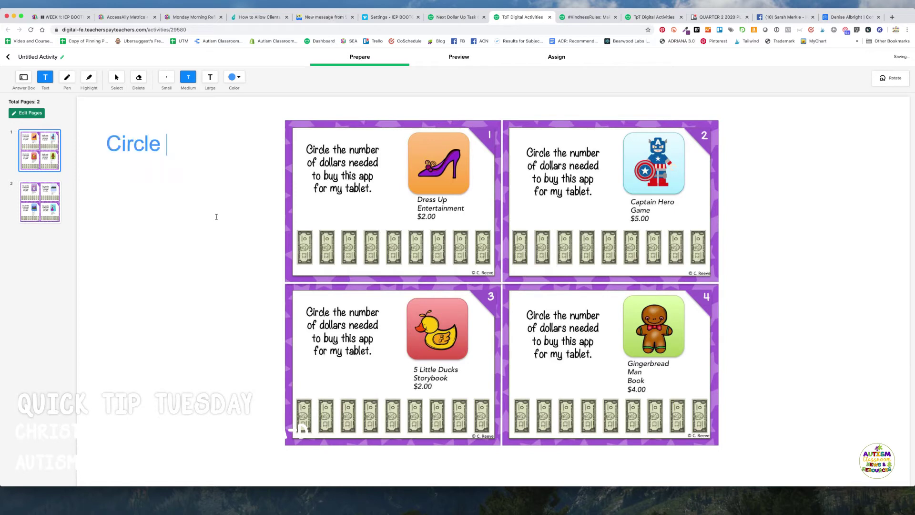
type("the number")
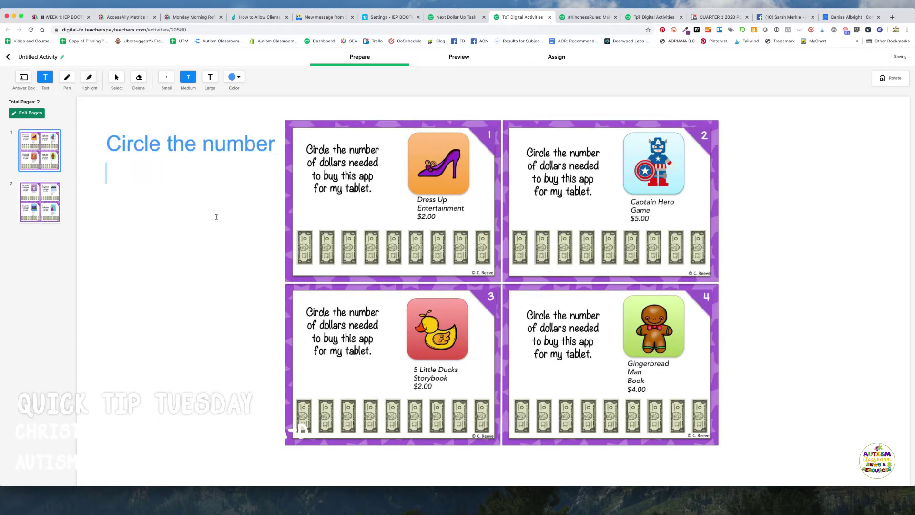
type(" of dollars ")
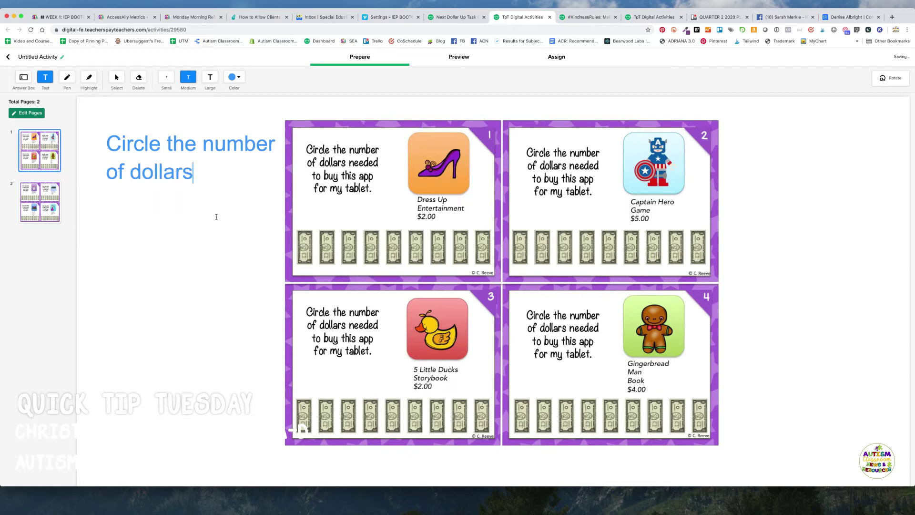
type("to buy this app")
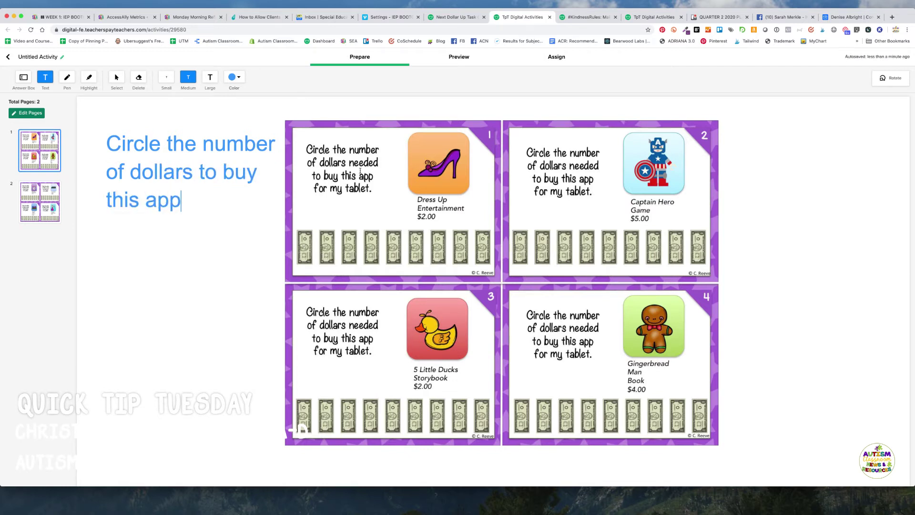
left_click(221, 237)
- In the student preview, circle the first two dollar bills on card 1 with a medium purple pen
left_click(450, 58)
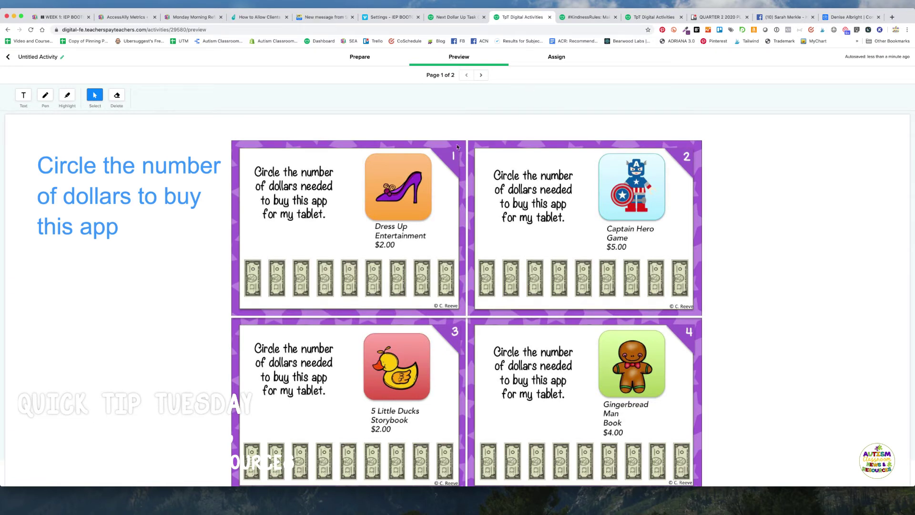
scroll(305, 102, "down", 1)
left_click(46, 96)
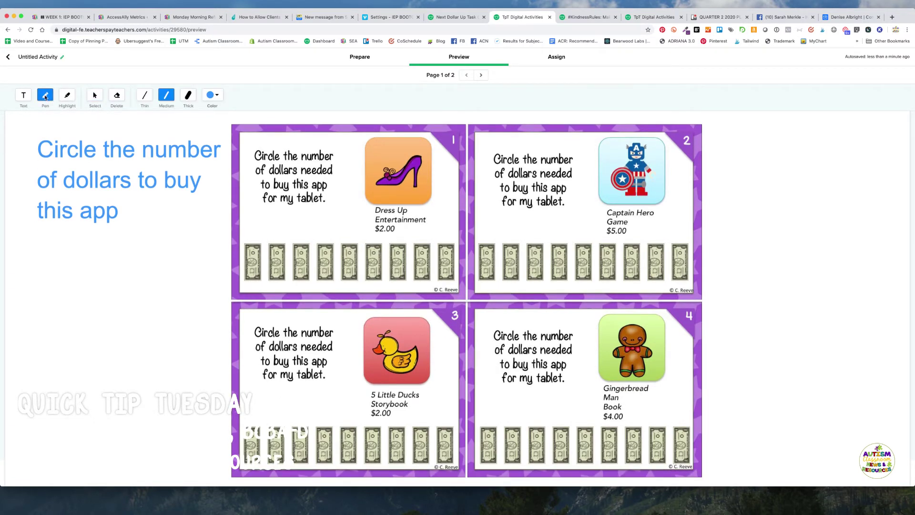
left_click(212, 95)
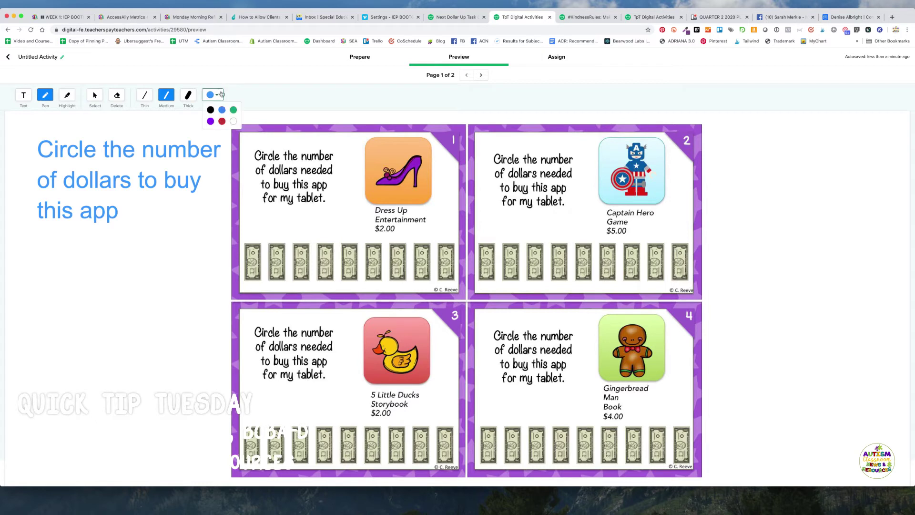
left_click(210, 121)
mouse_move(286, 230)
left_mouse_down()
mouse_move(252, 233)
mouse_move(236, 260)
mouse_move(241, 287)
mouse_move(273, 290)
mouse_move(294, 270)
mouse_move(285, 230)
left_mouse_up()
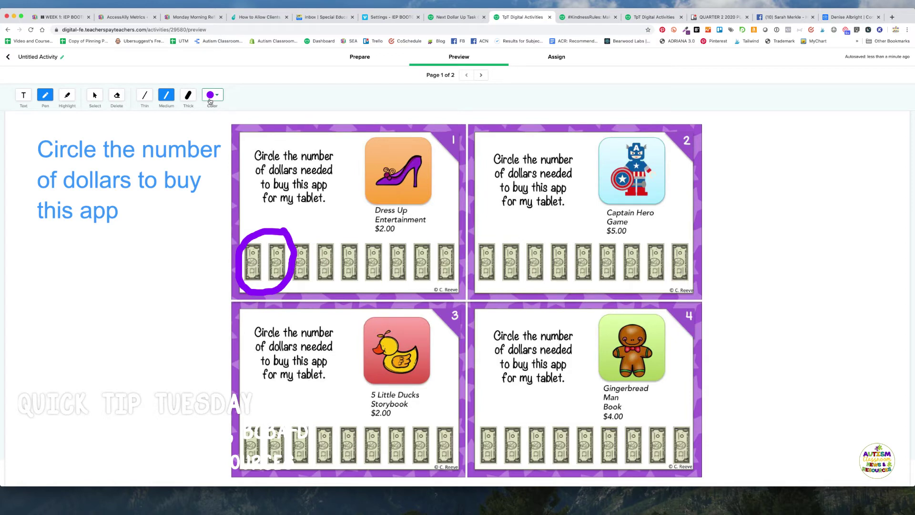
- Try the thin pen width, view the pen colors, and bring up the Text tool's size options
left_click(145, 95)
left_click(213, 98)
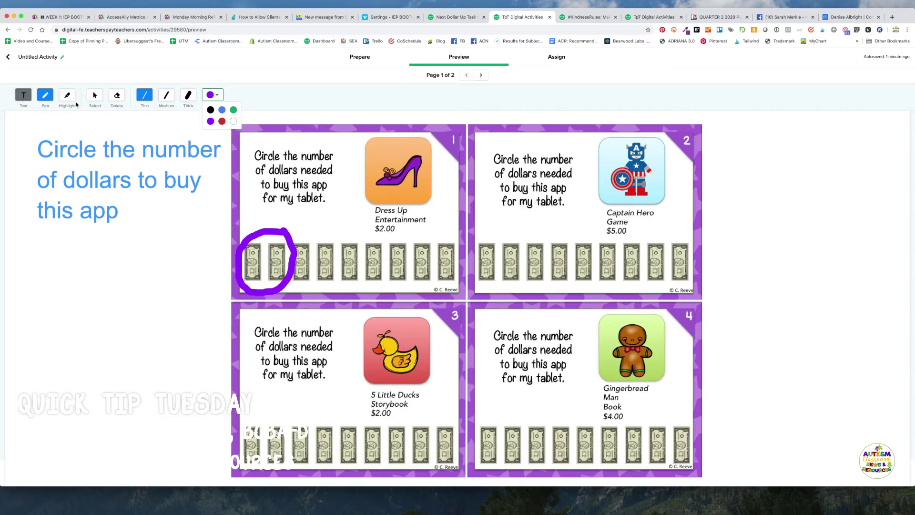
left_click(26, 98)
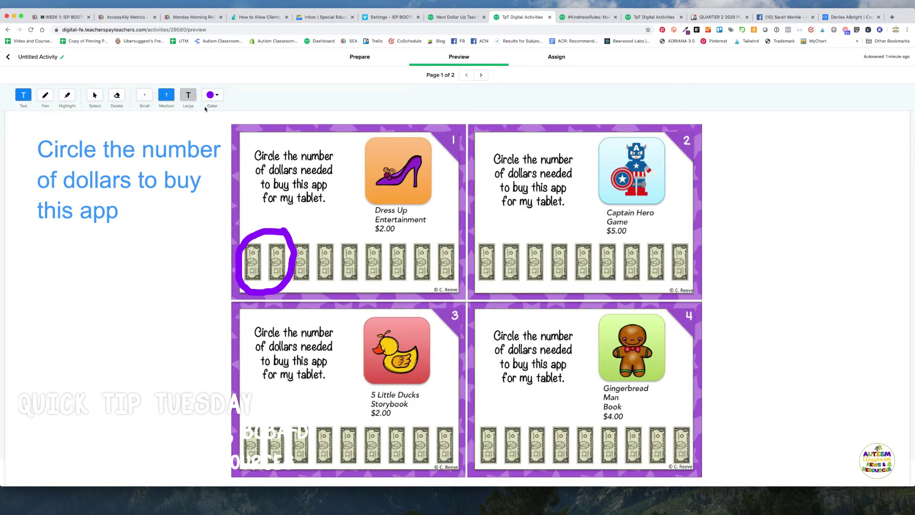
- Create an access link for assigning the task card activity to students through Google Classroom
left_click(545, 64)
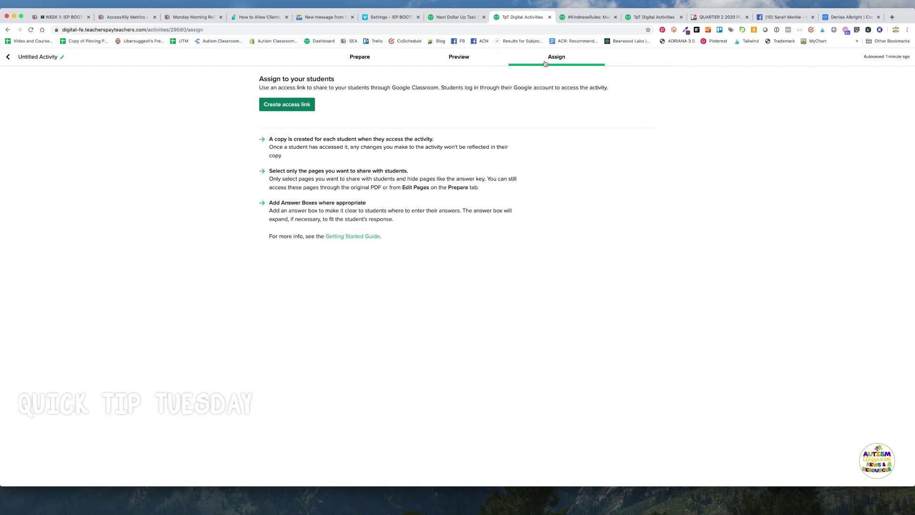
left_click(291, 108)
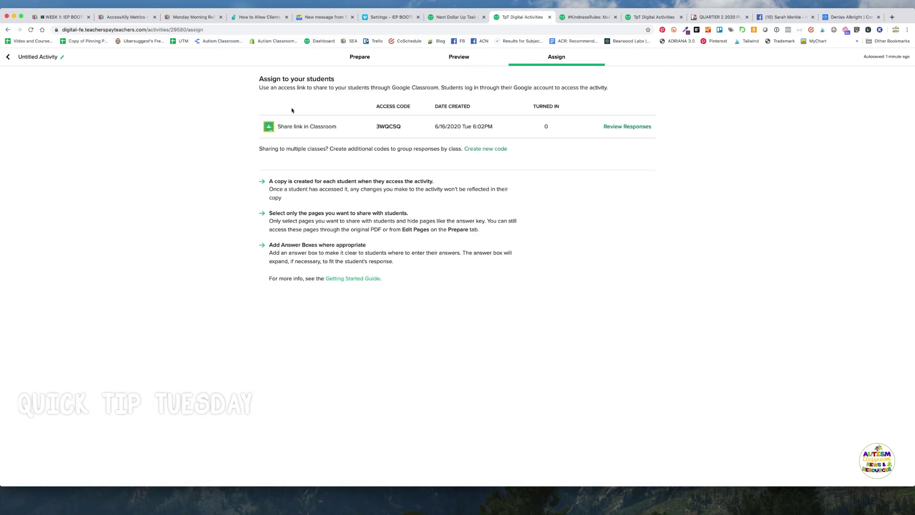